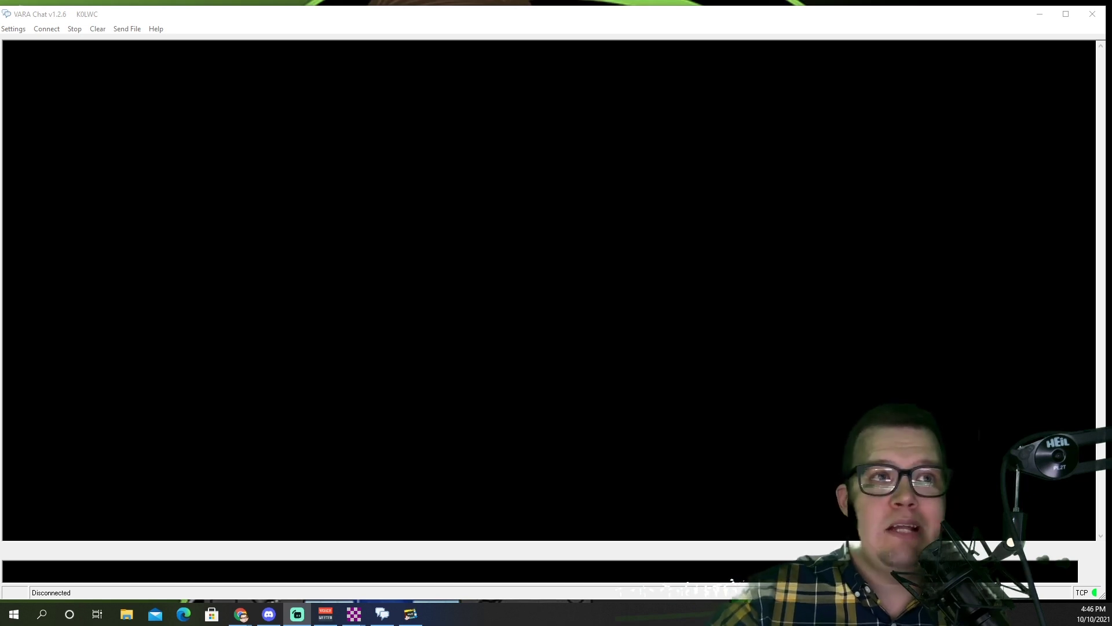
Review the chat setup dialog and close it without making changes
left_click(218, 19)
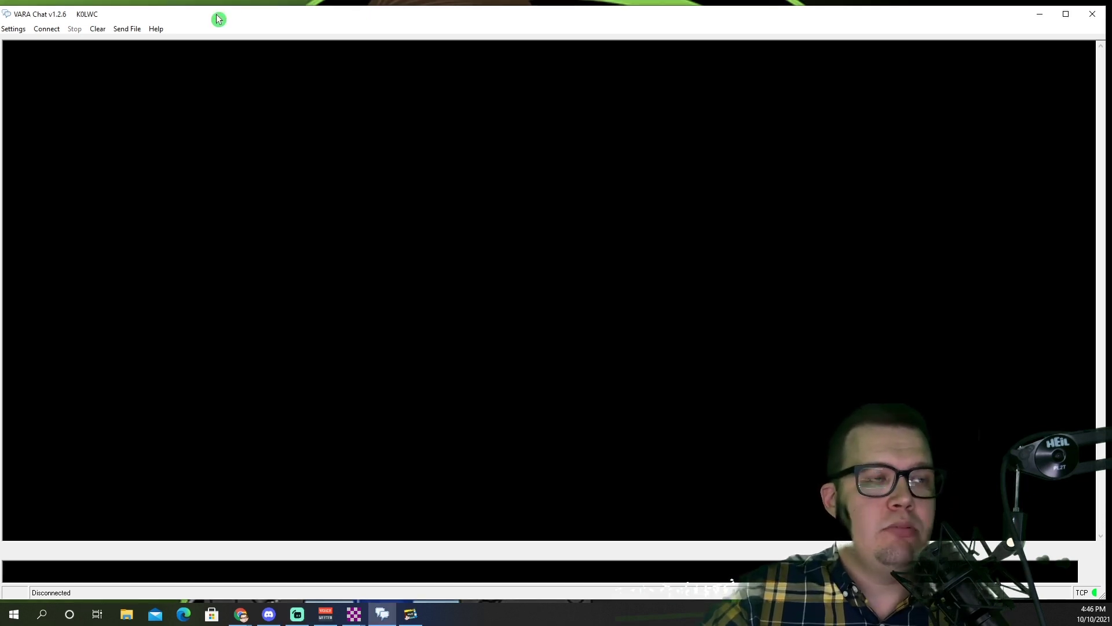
left_click(22, 29)
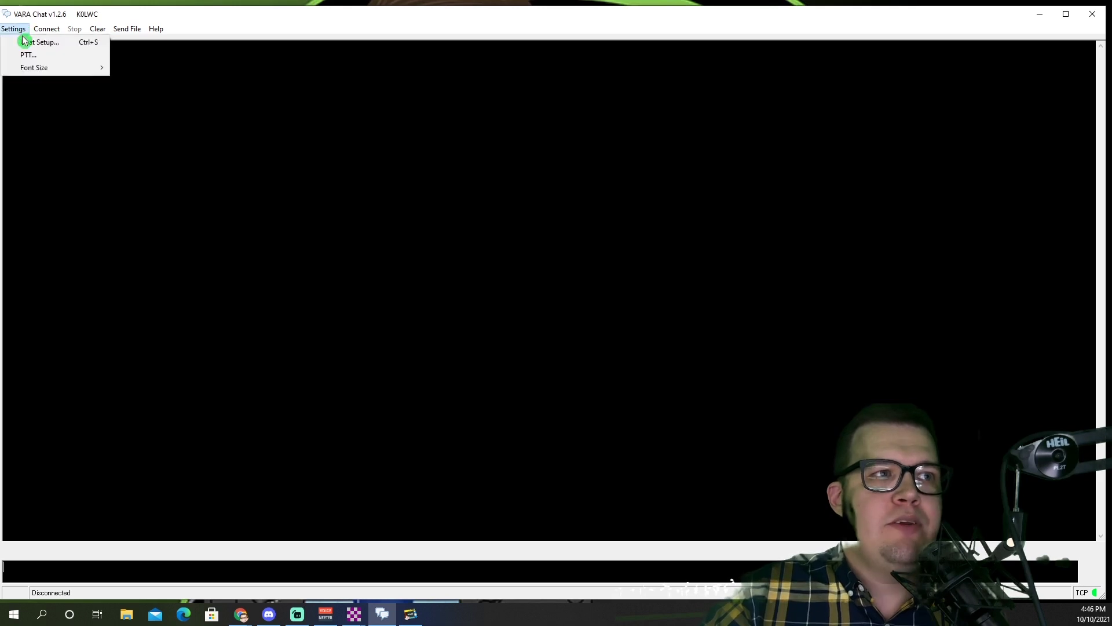
left_click(29, 42)
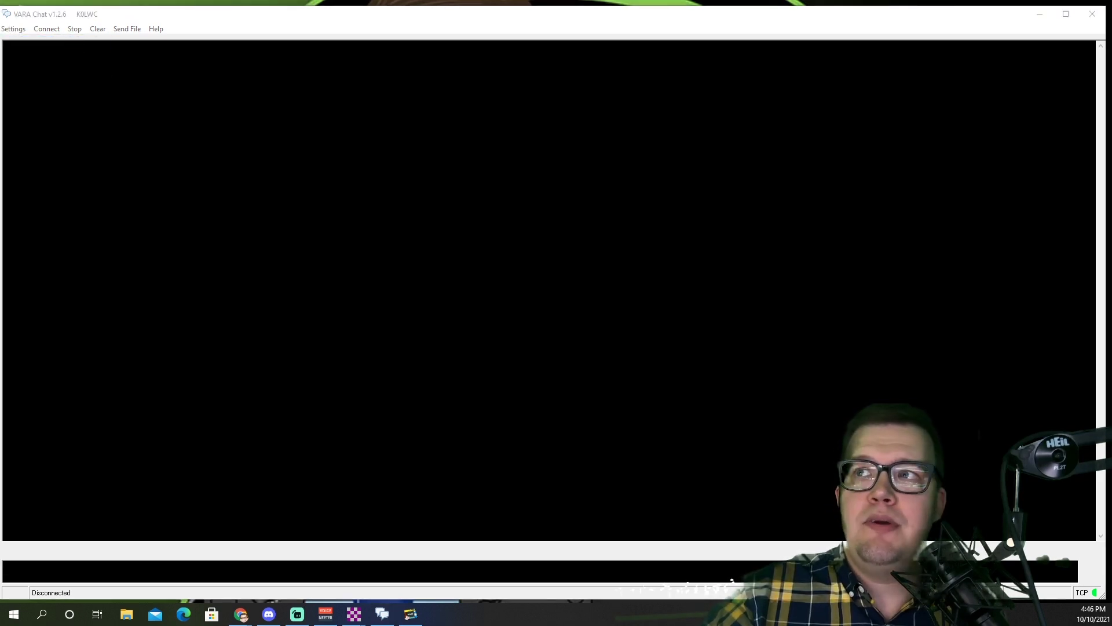
left_click_drag(454, 108, 385, 94)
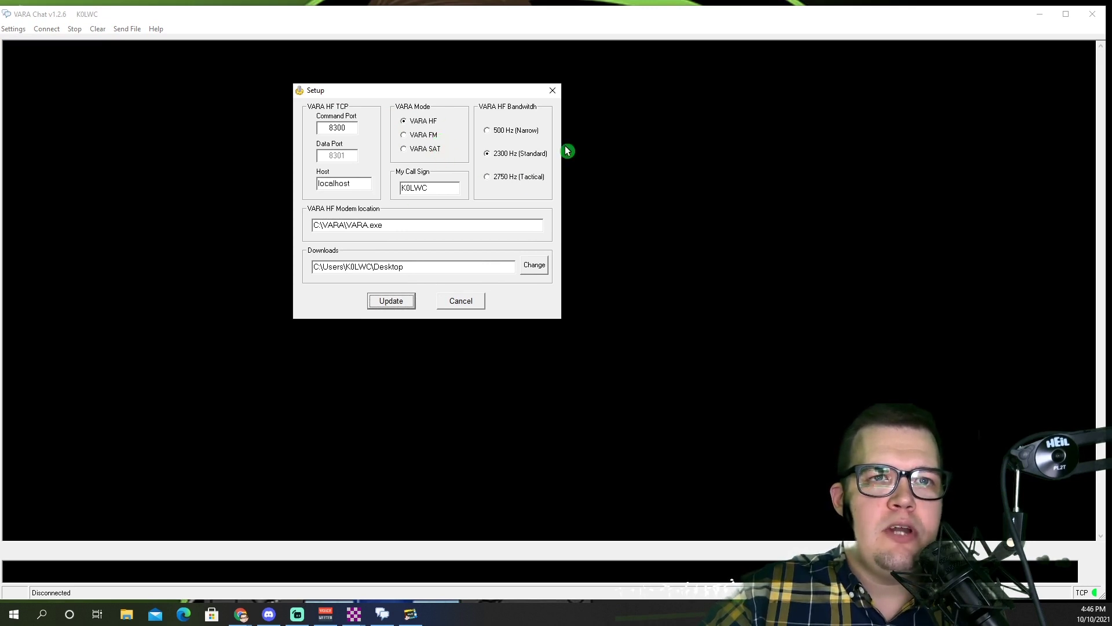
left_click(468, 305)
Check the push-to-talk settings and close them unchanged
left_click(14, 29)
left_click(21, 56)
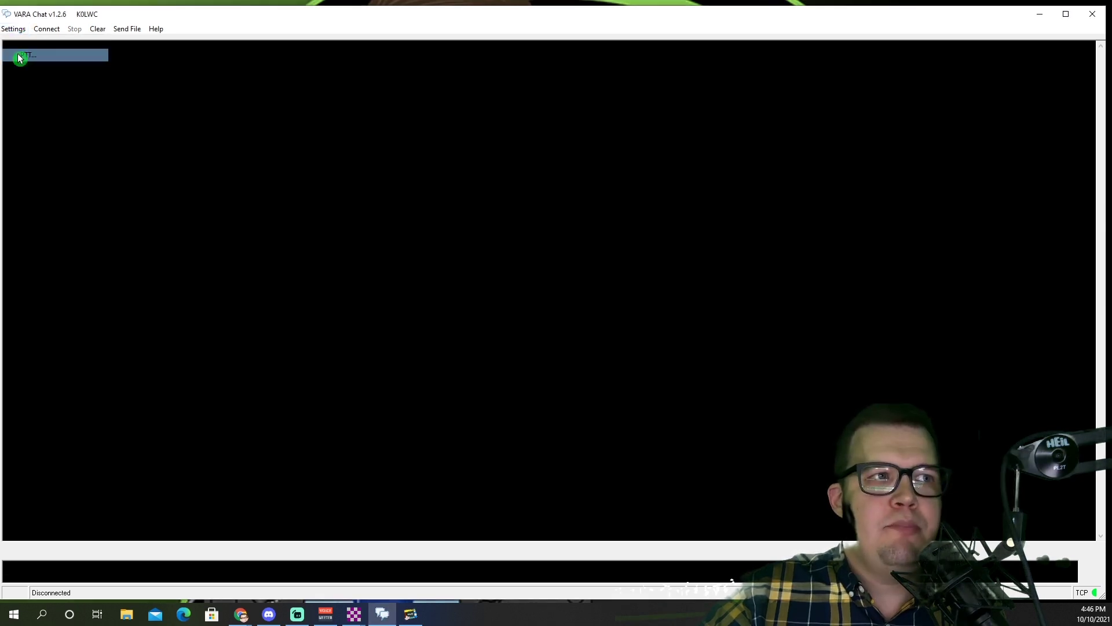
left_click_drag(439, 141, 451, 133)
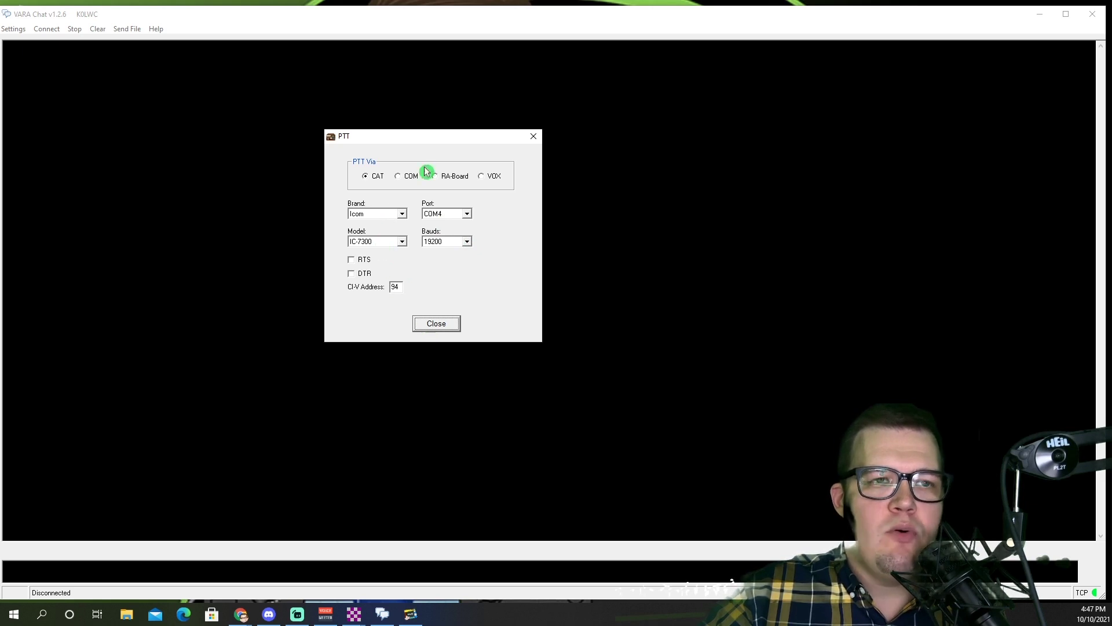
left_click(439, 325)
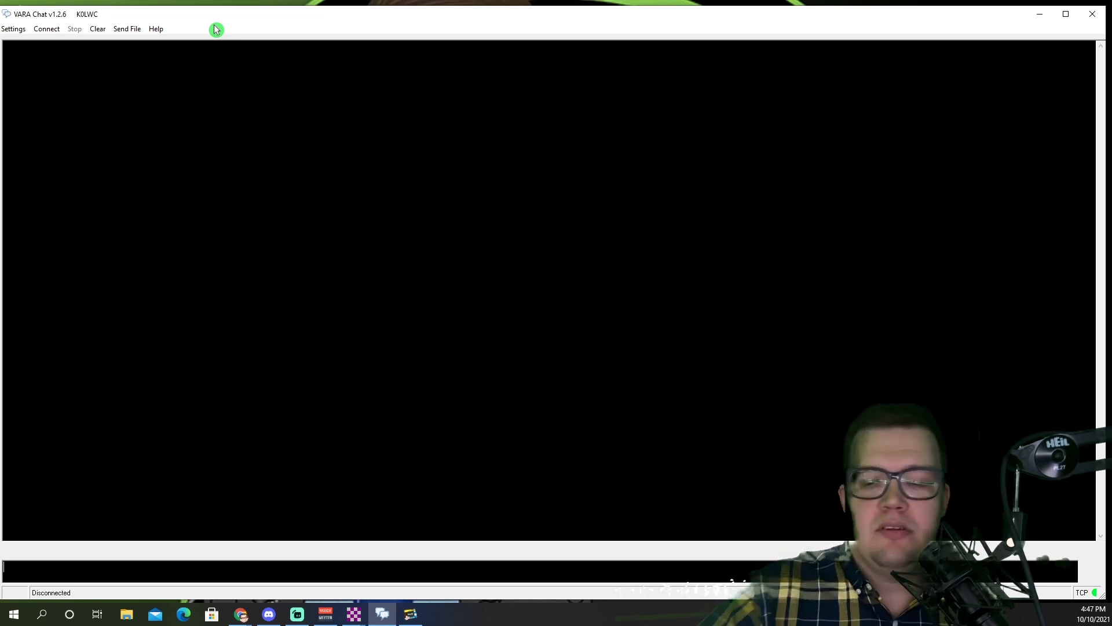
Connect to the remote station using its callsign
left_click(47, 31)
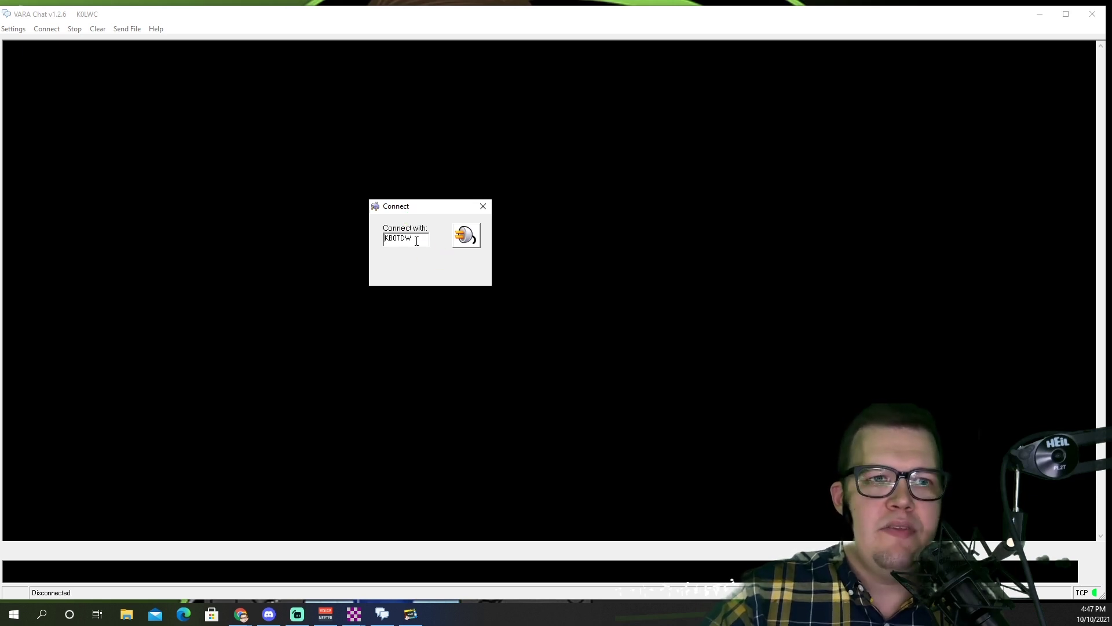
left_click_drag(417, 241, 342, 248)
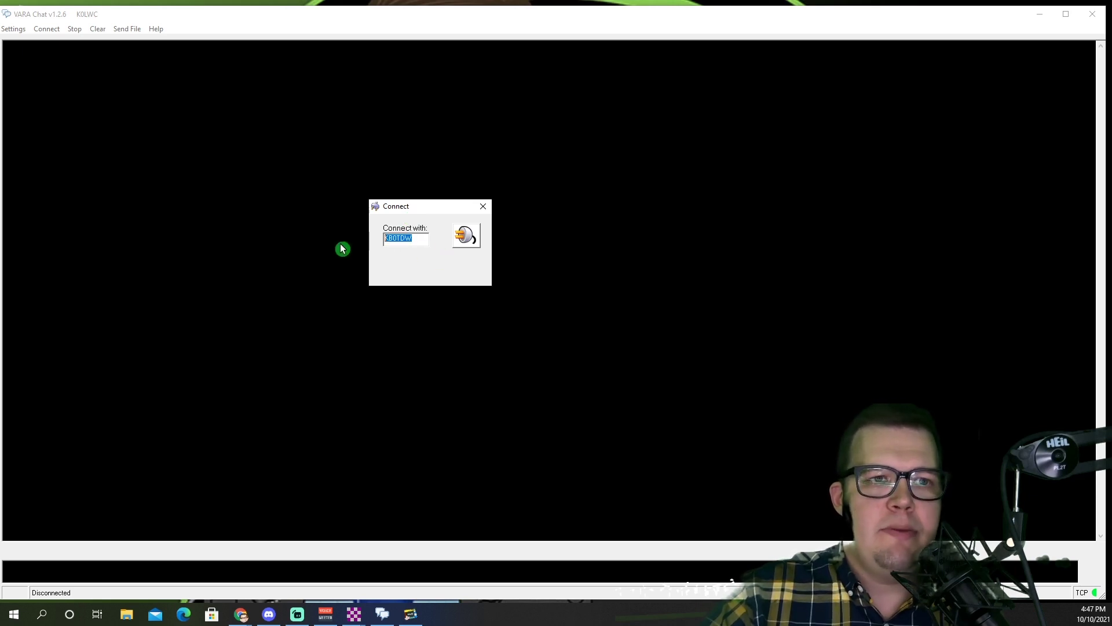
left_click(467, 235)
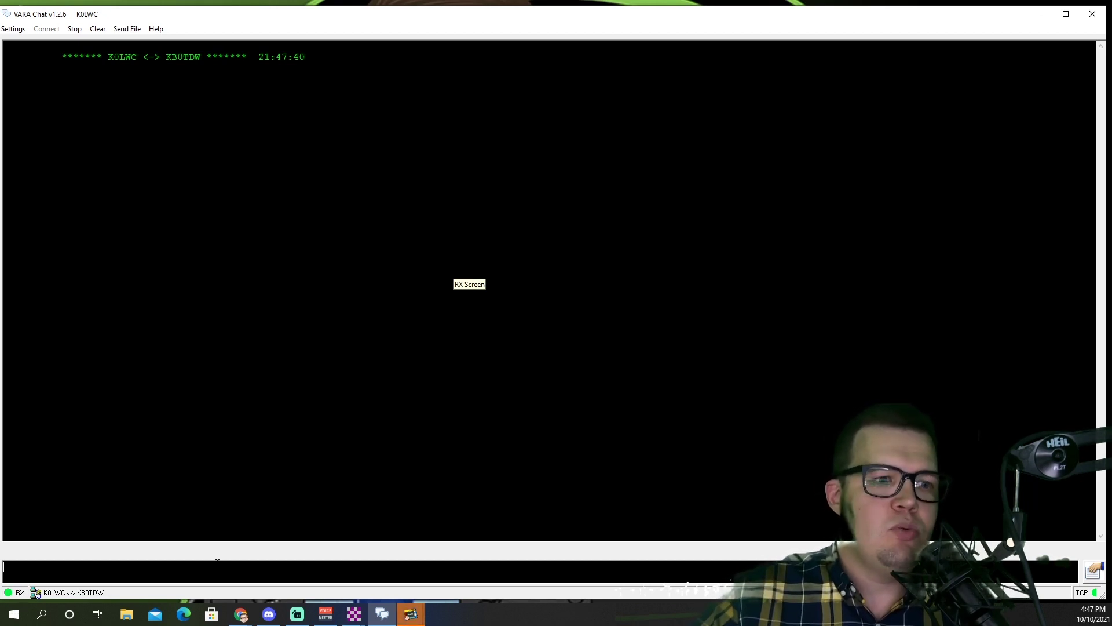
Send a good-afternoon greeting asking the remote operator how well they copy the transmission
type("Go")
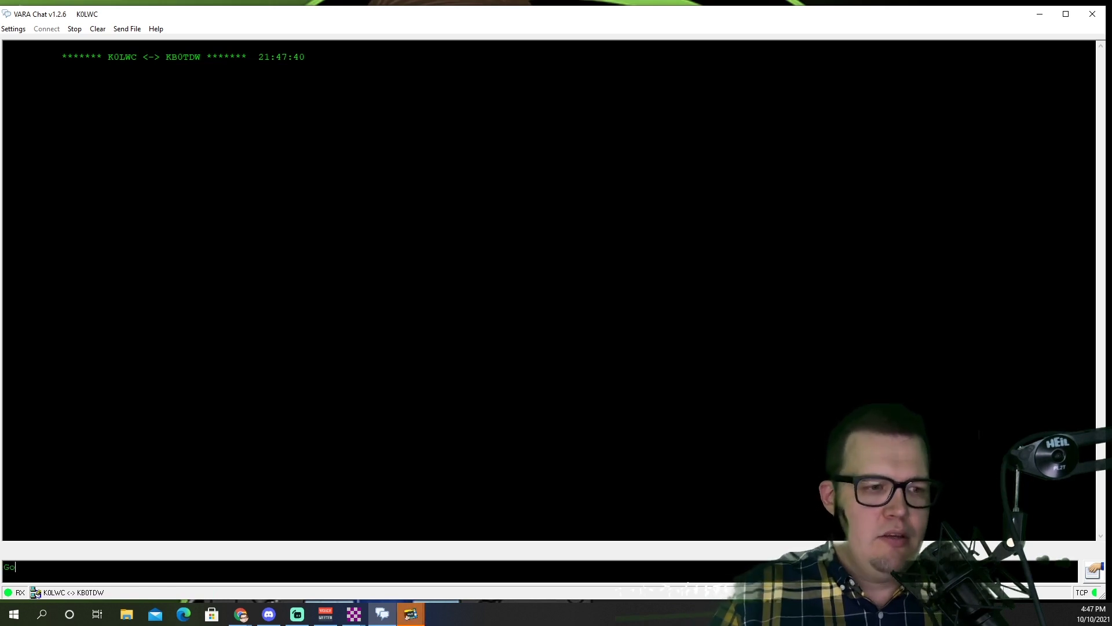
type("od afternoon, Dan. ")
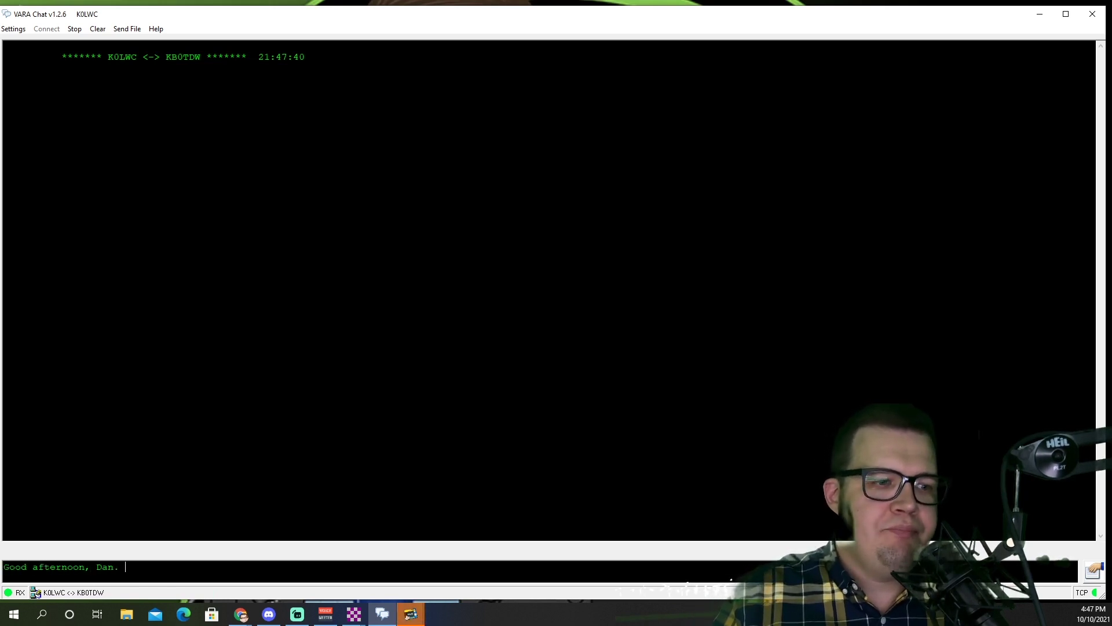
type("How are you able to ")
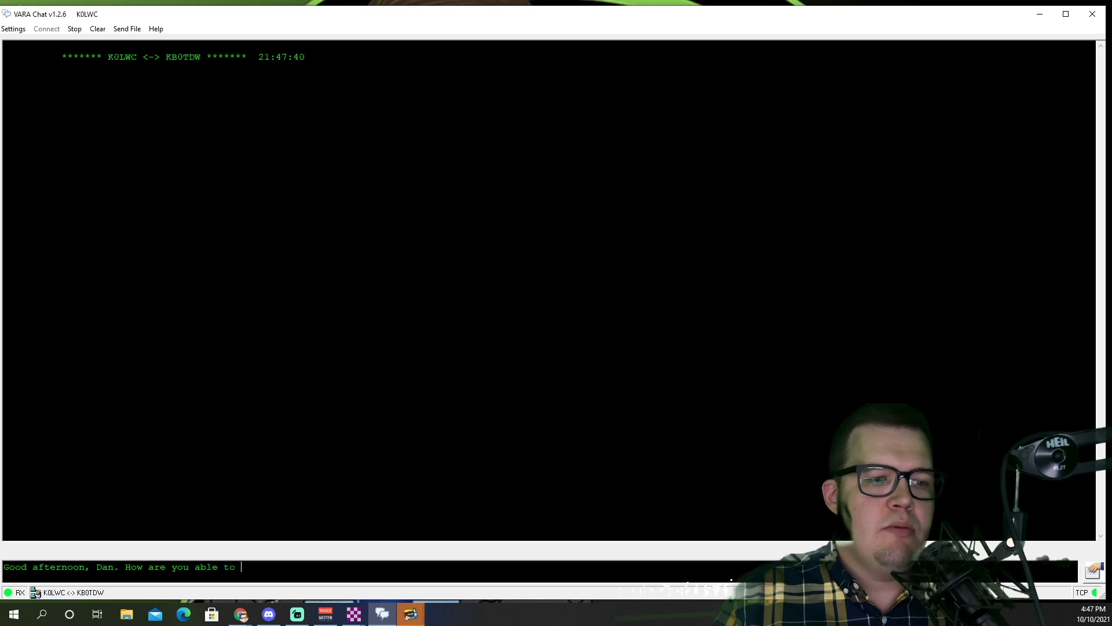
type("copy my trani")
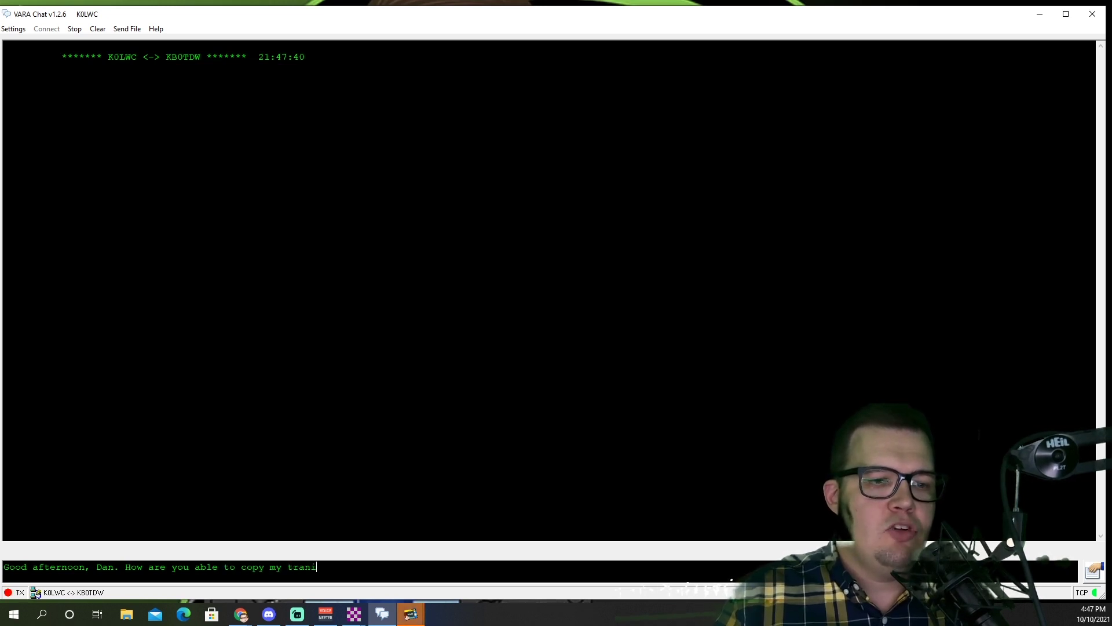
type("smi")
key("BackSpace")
key("BackSpace")
key("BackSpace")
key("BackSpace")
type("smission")
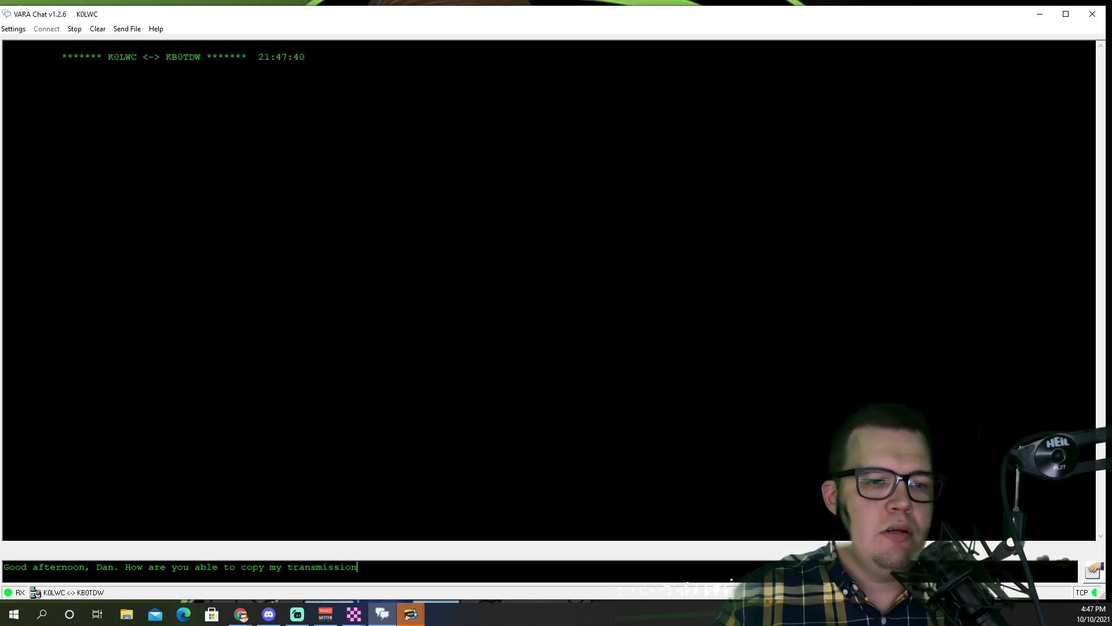
type("?")
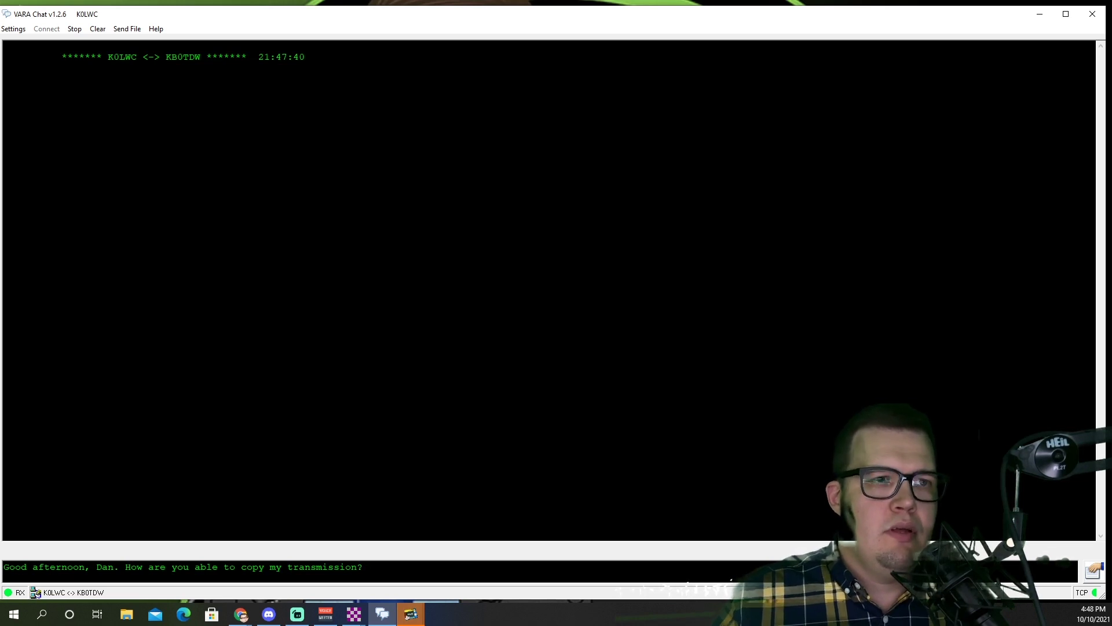
key("Return")
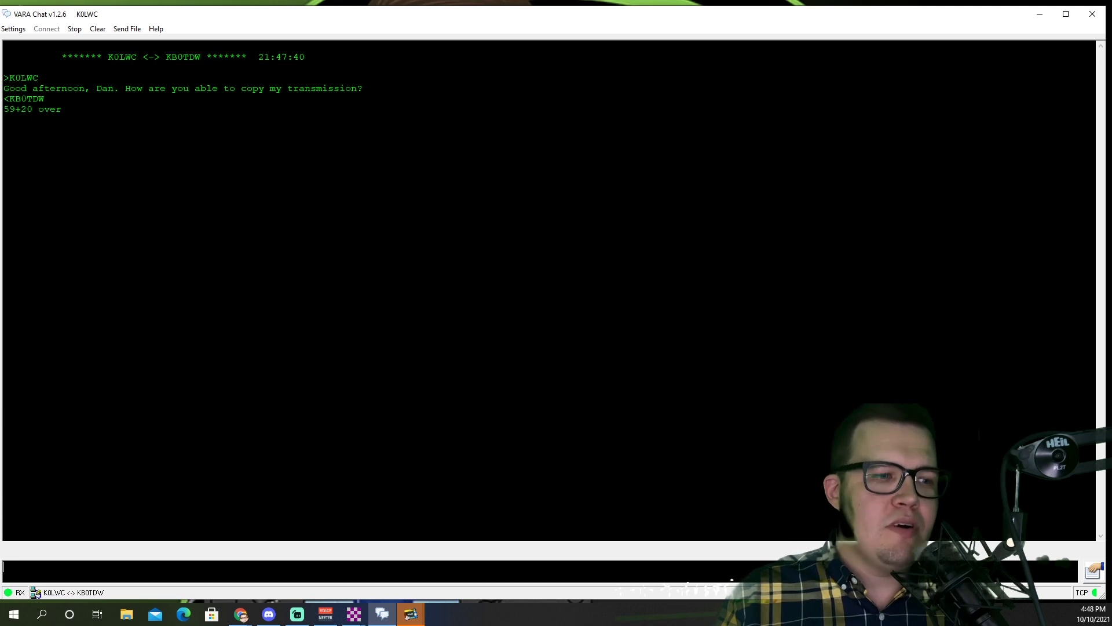
Send 'Awesome, how are things in Omaha today?' to the remote station
type("Awesome, how are")
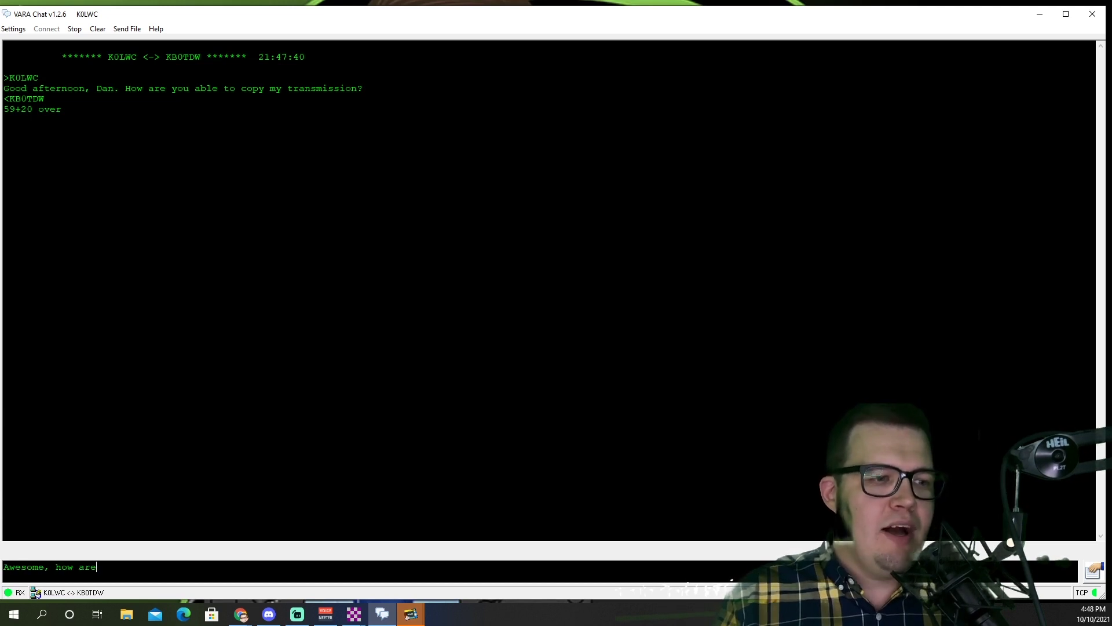
type(" things in Omaha today?")
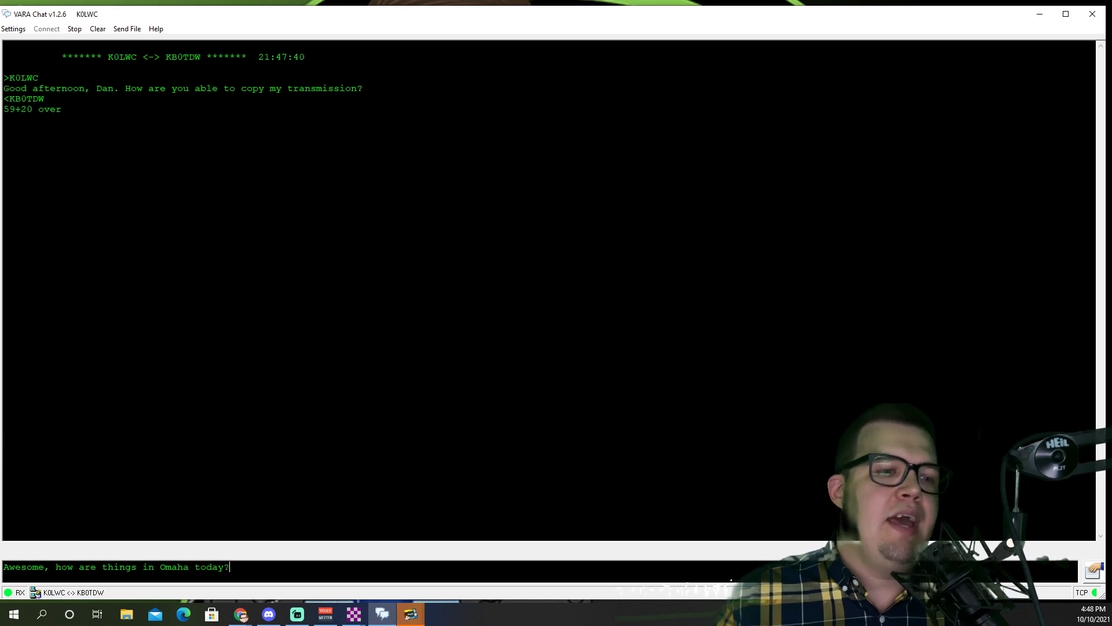
key("Return")
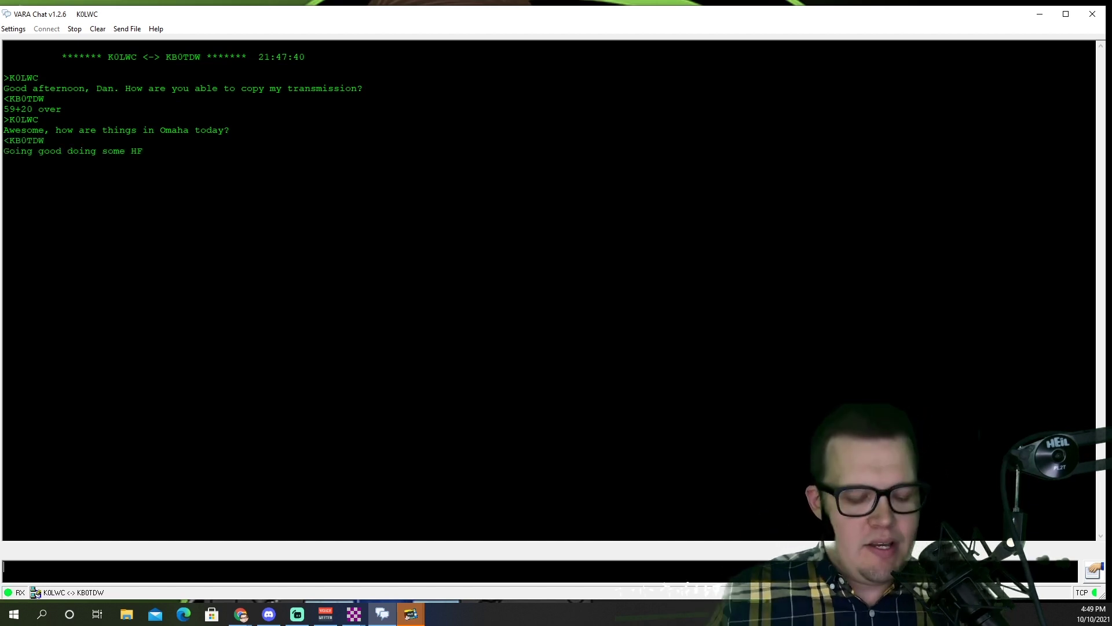
Send 'Awesome! How are the bands?', fixing typos before it goes out
type("Awesome")
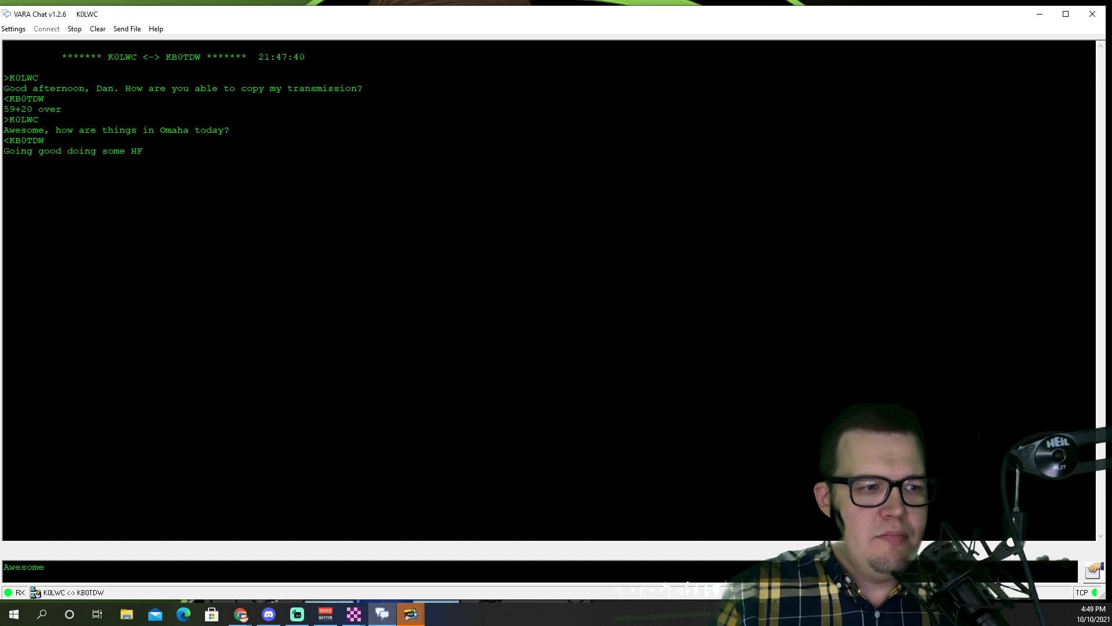
key("BackSpace")
key("BackSpace")
key("BackSpace")
key("BackSpace")
key("BackSpace")
type("esome?")
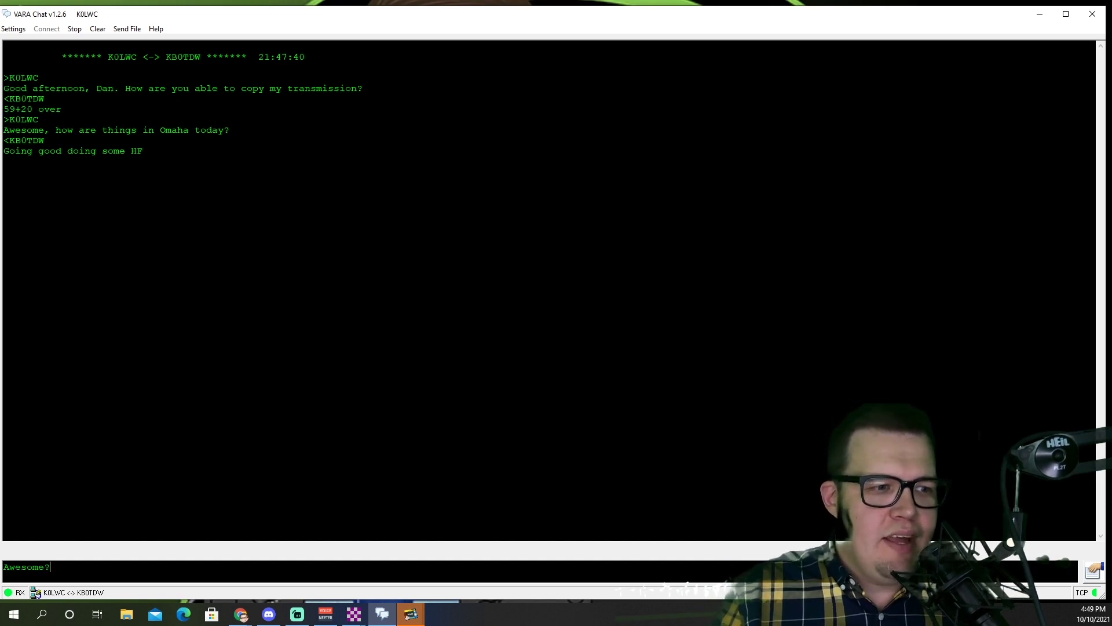
key("BackSpace")
type("! How are th")
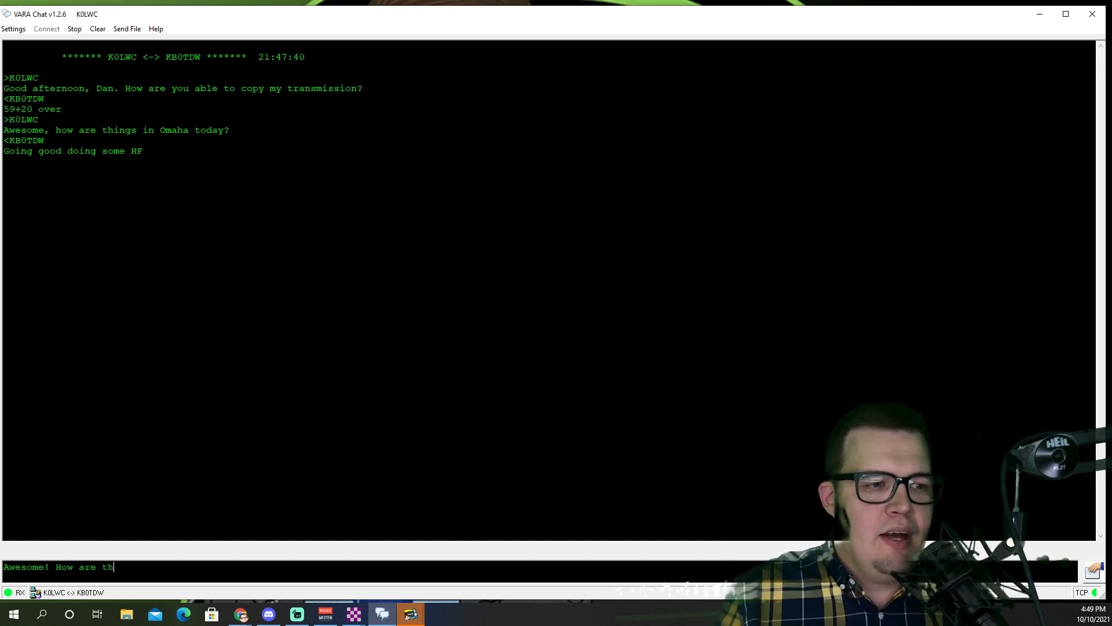
type("e bands?")
key("Return")
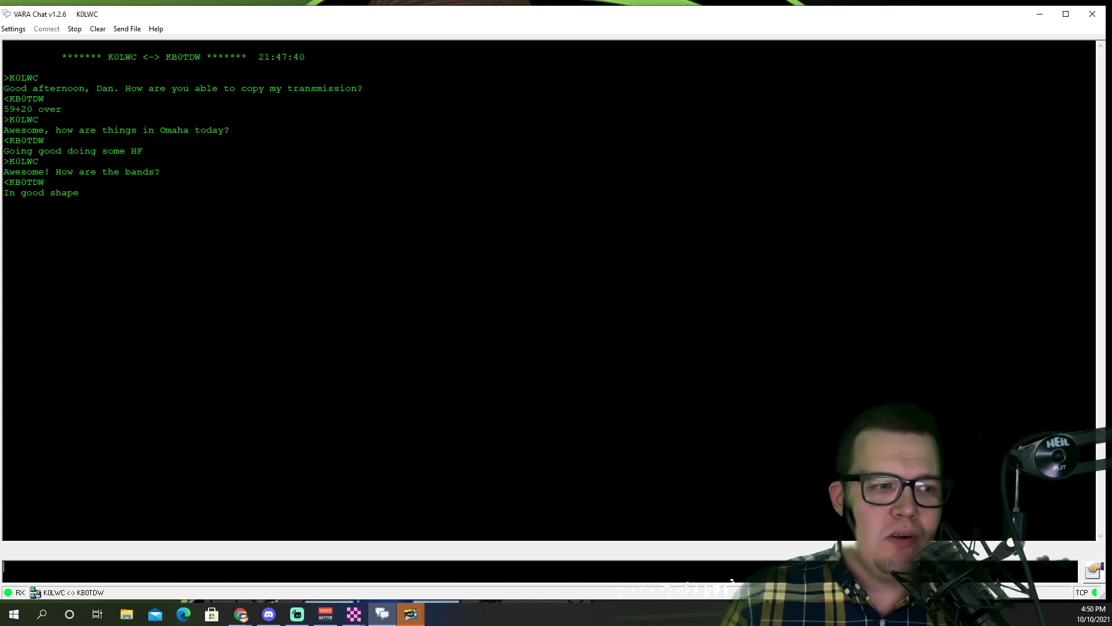
Send a thank-you sign-off ending with 73 and your own callsign
type("Thank you")
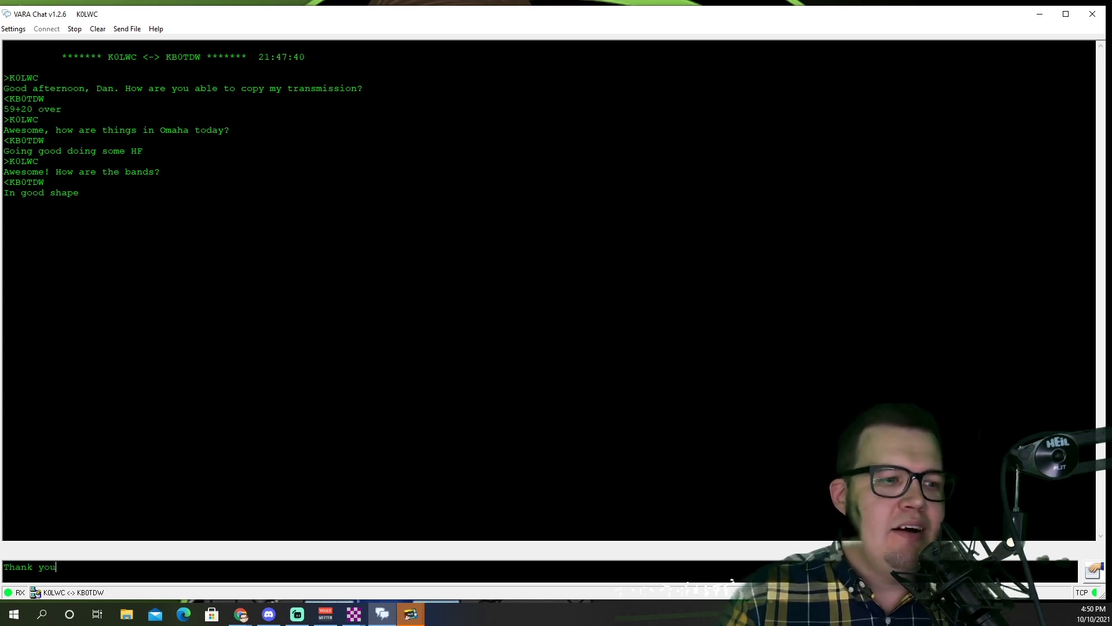
type(", Dan!")
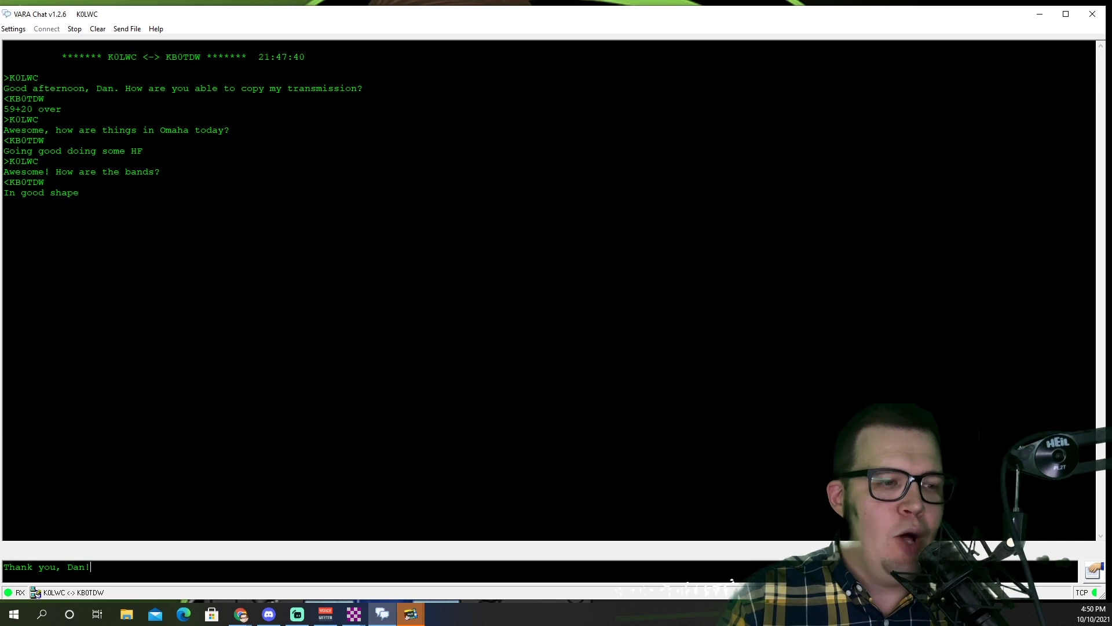
type(" Apprec")
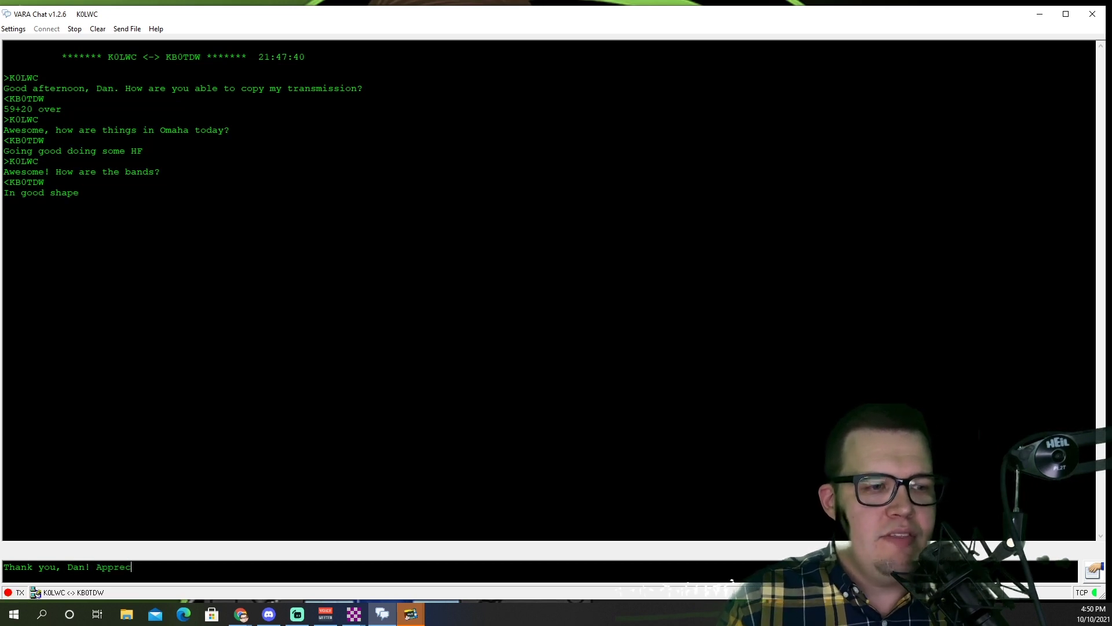
type("iate the help")
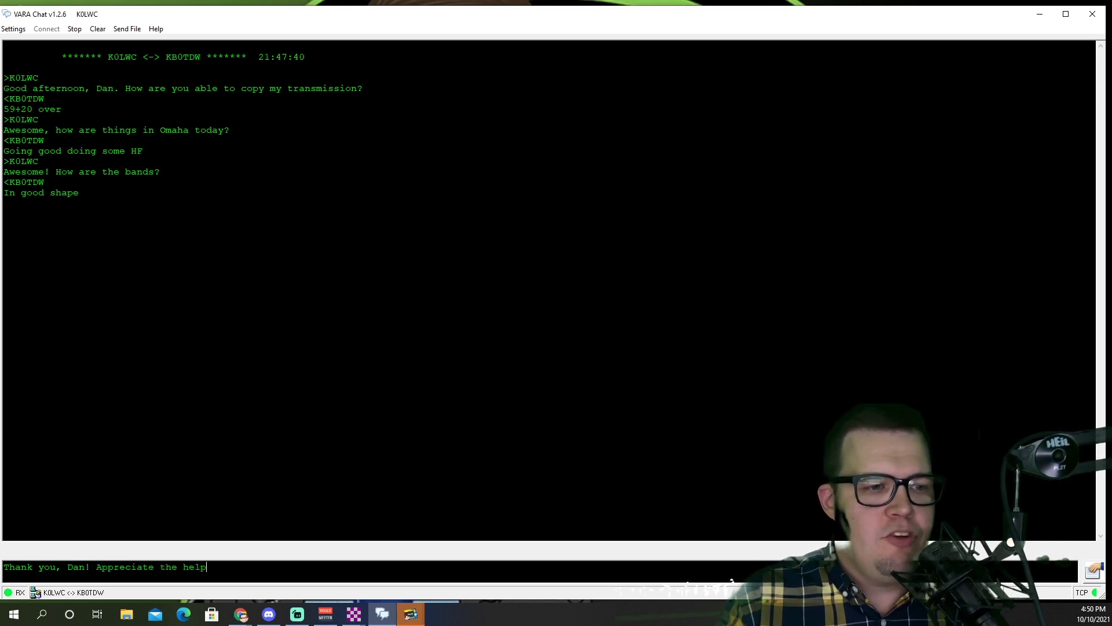
type(". 73 K0L")
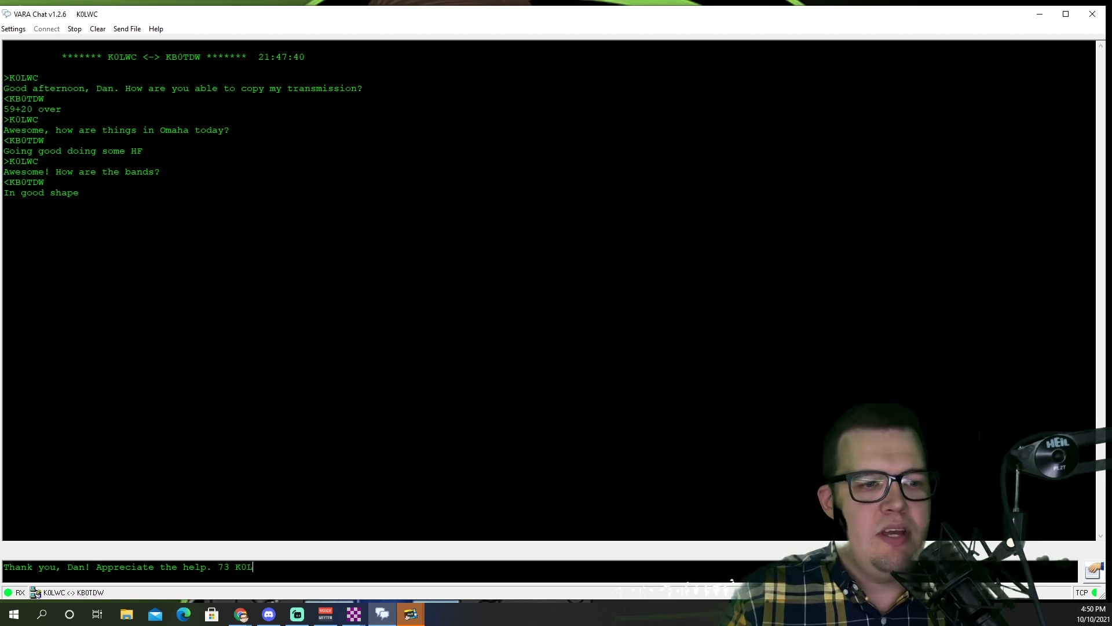
type("WC")
key("Return")
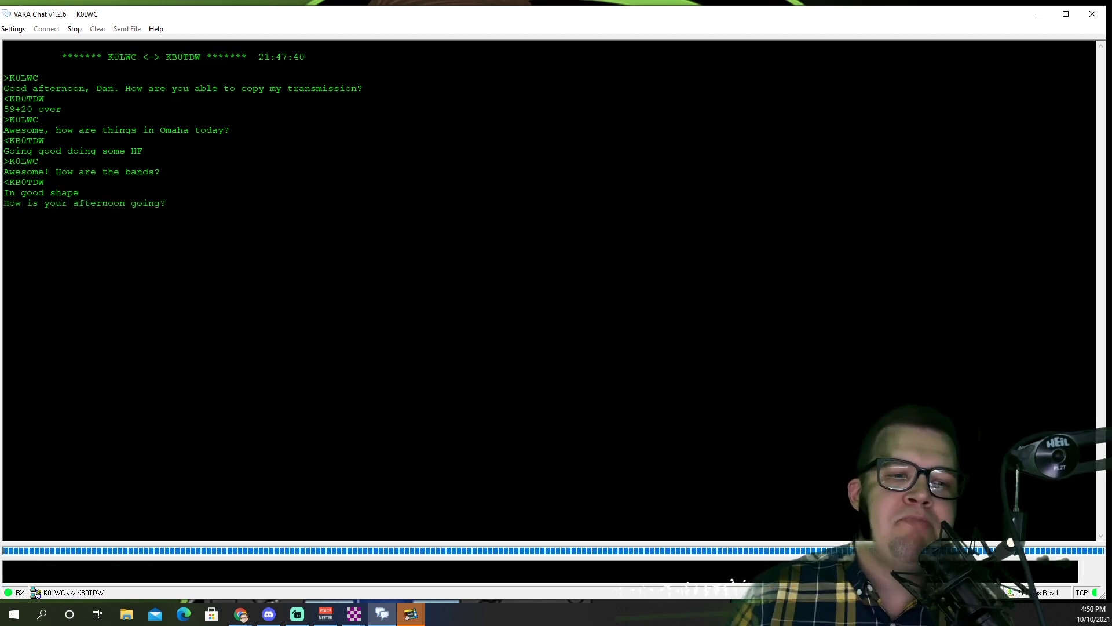